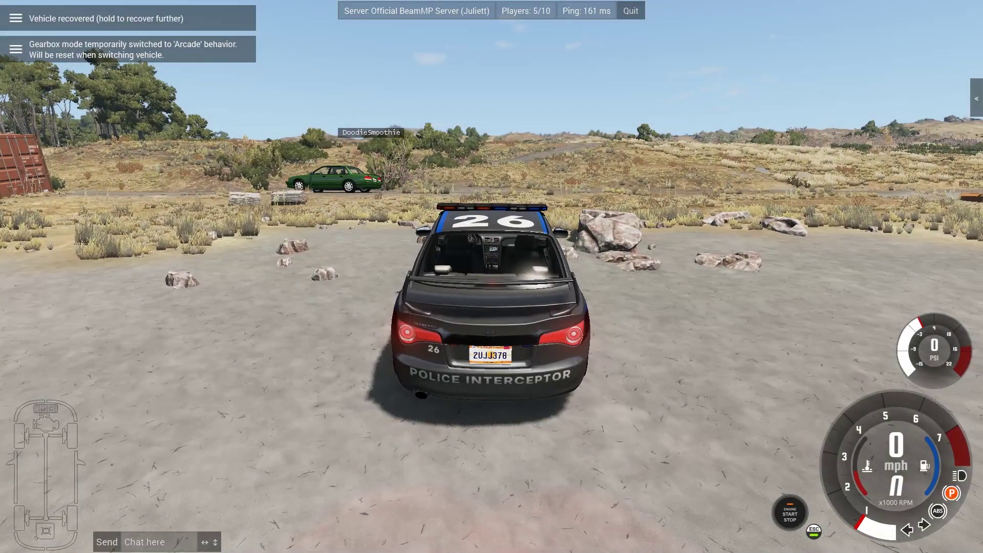
Drive the Police Interceptor forward across the open gravel area
{"action": "key", "text": "Up"}
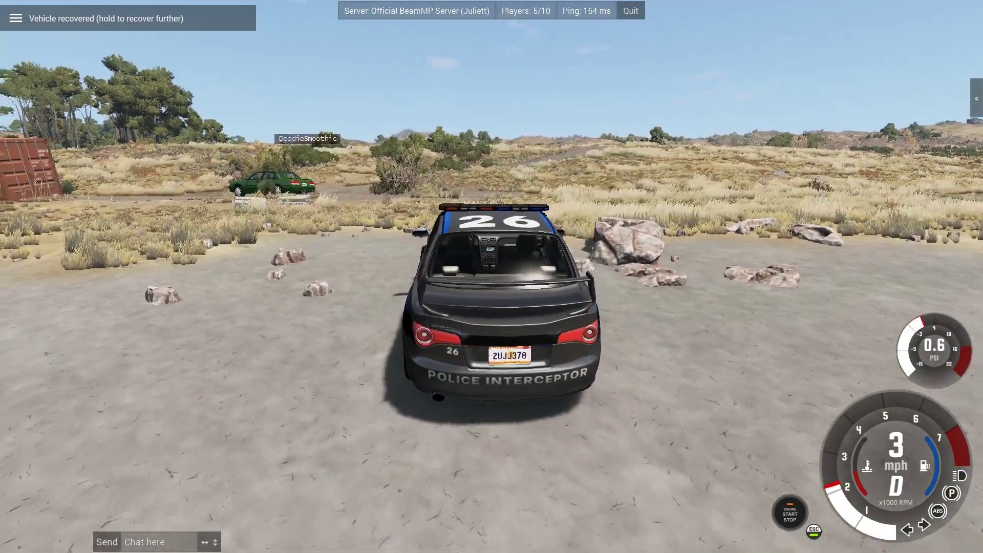
{"action": "key", "text": "Up"}
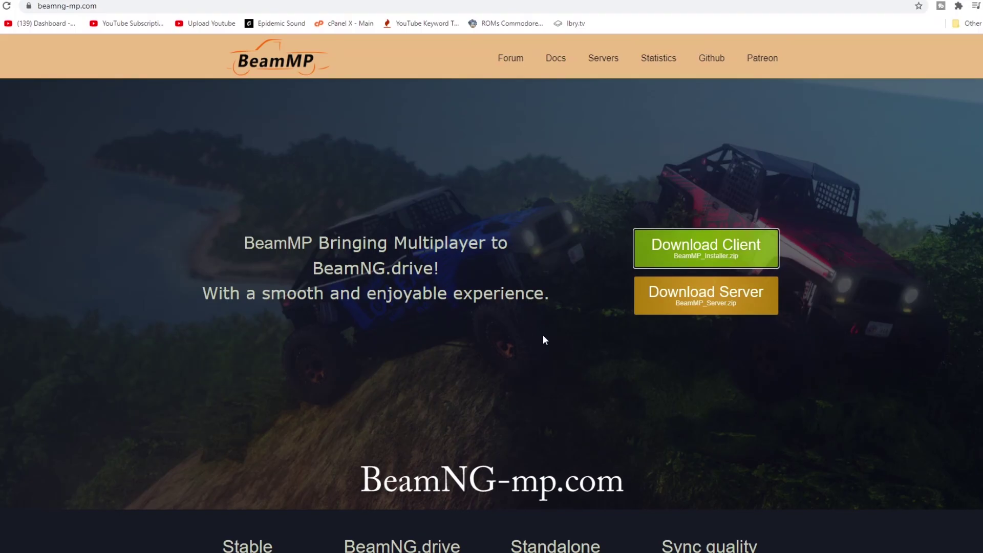
Download the BeamMP client as BeamMP_Installer.zip to Downloads and extract the archive into a BeamMP_Installer folder
{"action": "left_click", "coordinate": [697, 251]}
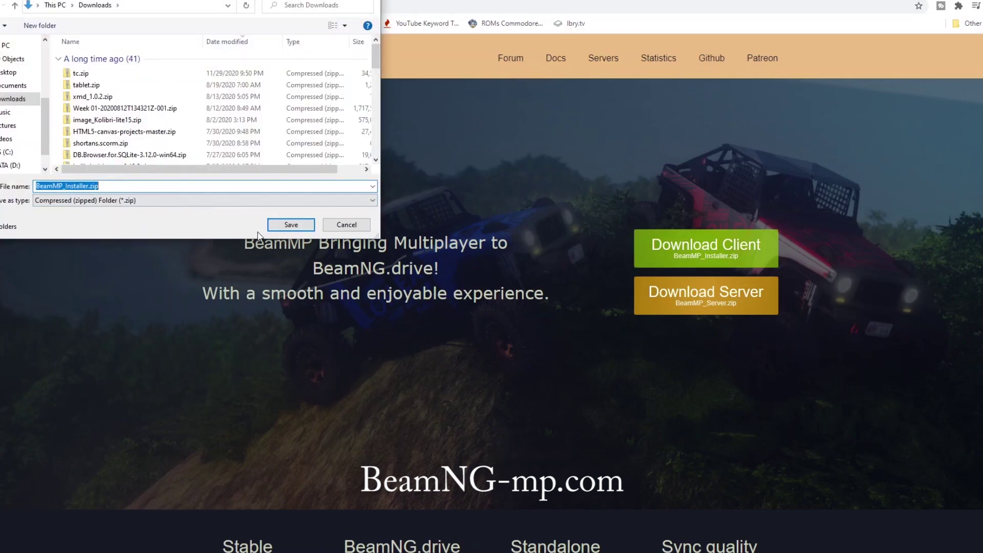
{"action": "left_click", "coordinate": [292, 225]}
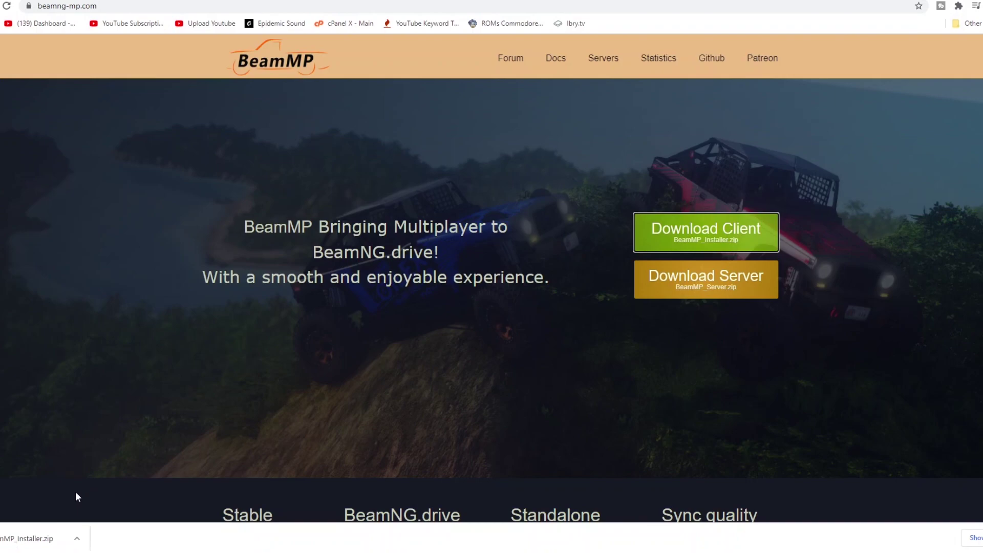
{"action": "left_click", "coordinate": [31, 538]}
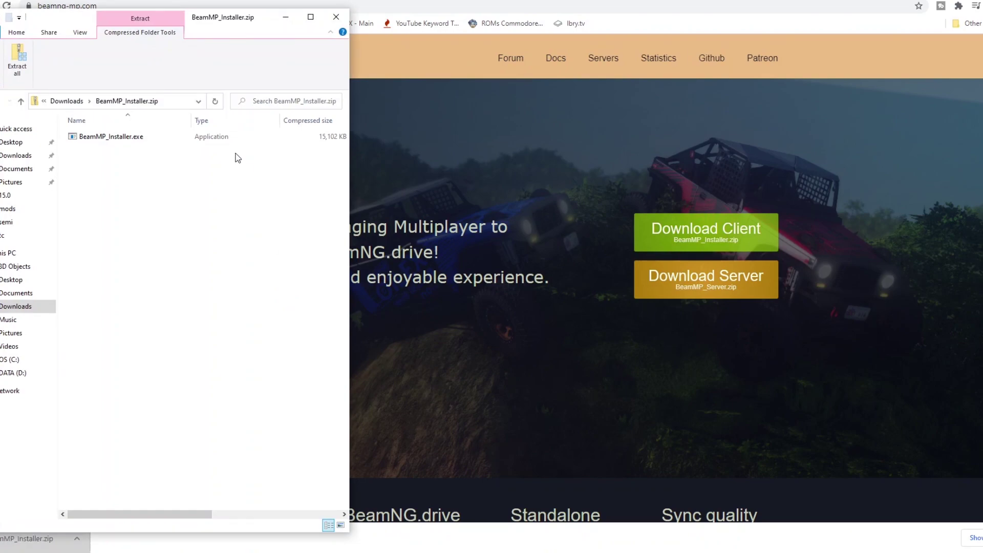
{"action": "left_click", "coordinate": [17, 67]}
{"action": "left_click", "coordinate": [577, 374]}
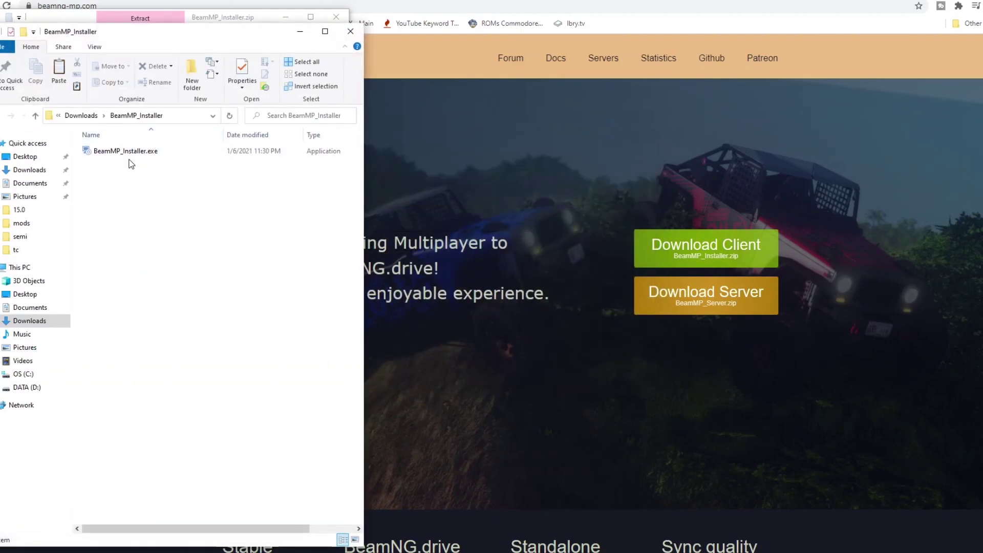
Run BeamMP_Installer.exe and allow it past the Windows SmartScreen protection
{"action": "left_click", "coordinate": [129, 154]}
{"action": "double_click", "coordinate": [130, 154]}
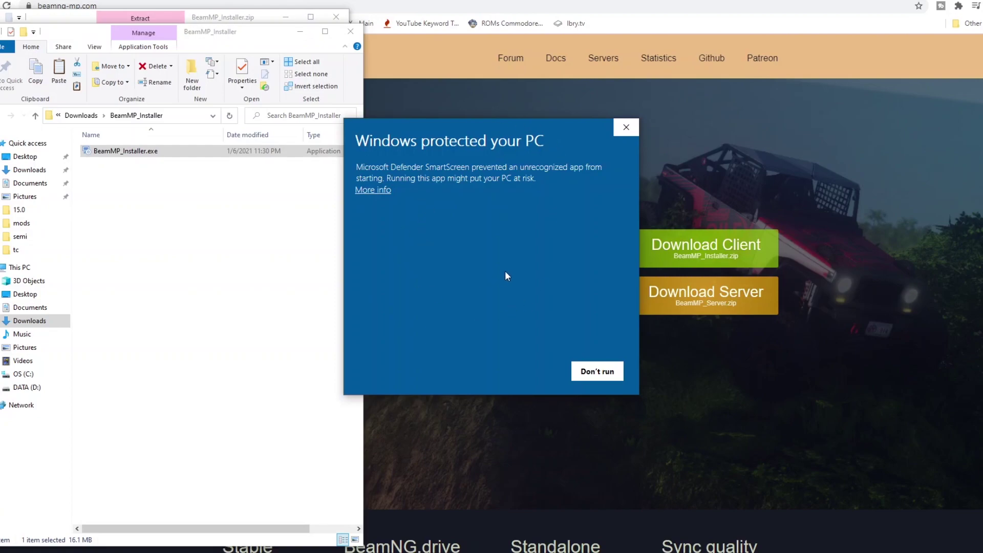
{"action": "left_click", "coordinate": [375, 190]}
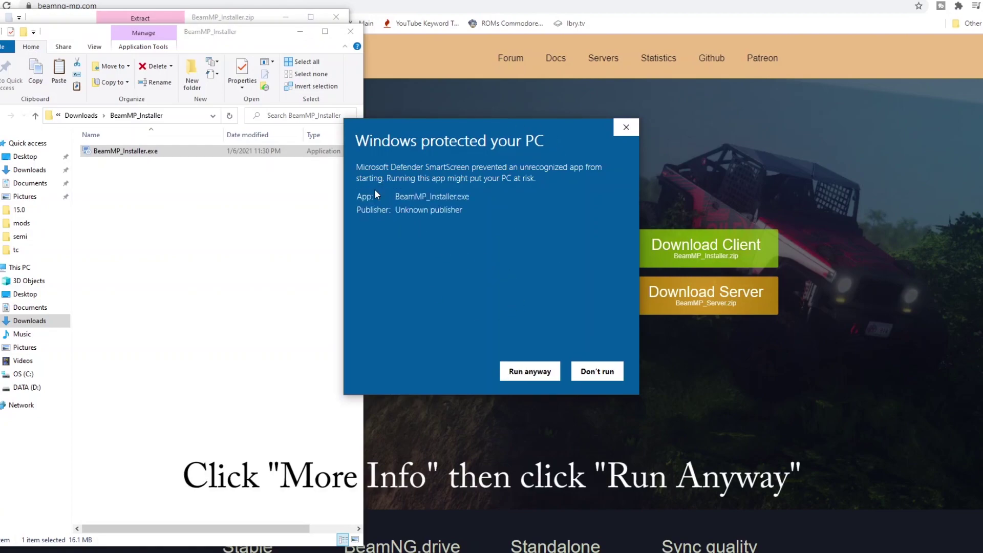
{"action": "left_click", "coordinate": [534, 374]}
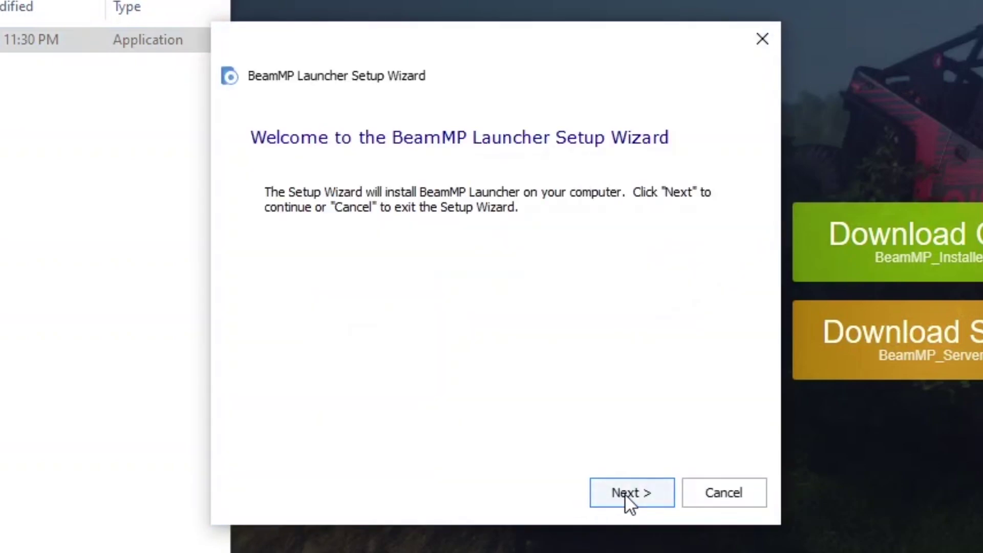
Start a Typical install of BeamMP Launcher in the default folder and agree to the Visual C++ Redistributable license terms
{"action": "left_click", "coordinate": [624, 494]}
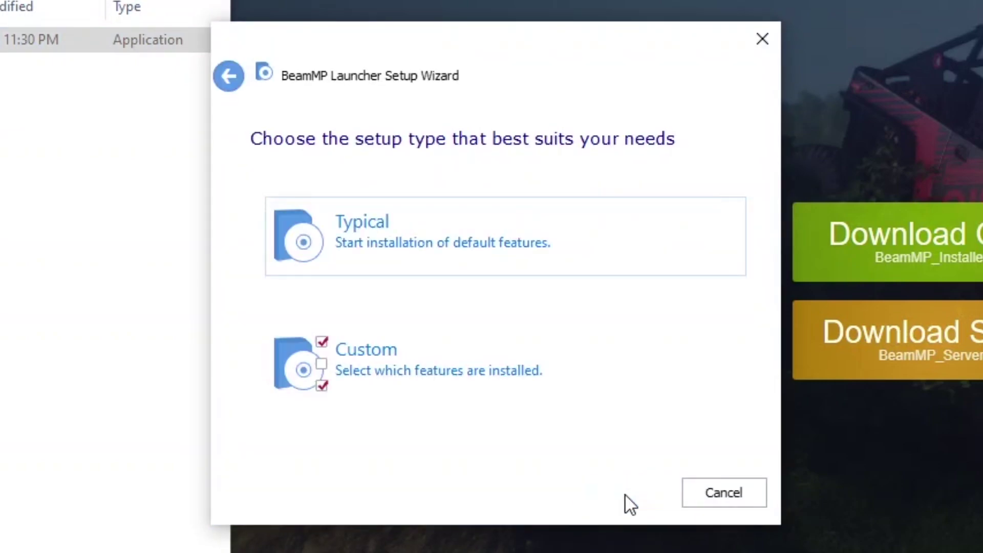
{"action": "left_click", "coordinate": [494, 252]}
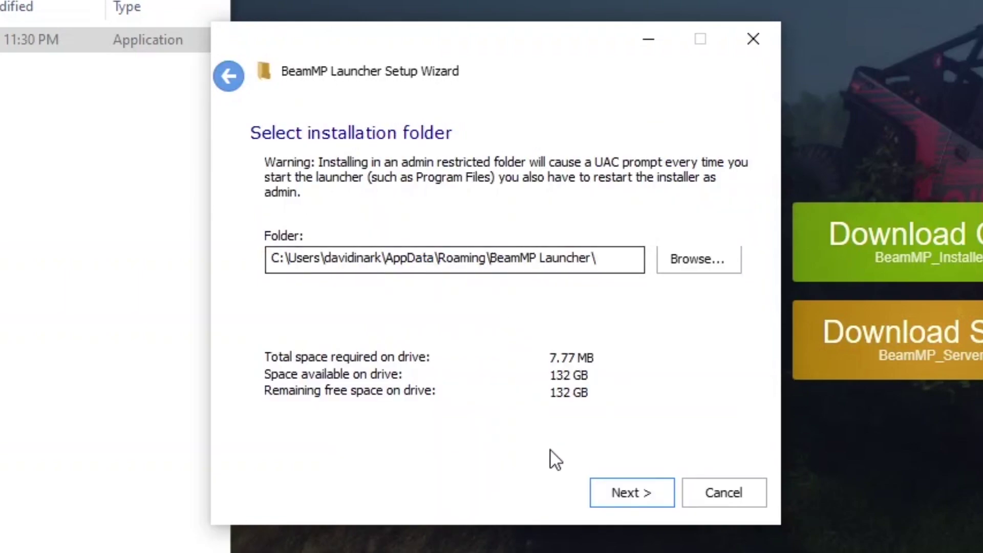
{"action": "left_click", "coordinate": [623, 493]}
{"action": "left_click", "coordinate": [623, 493]}
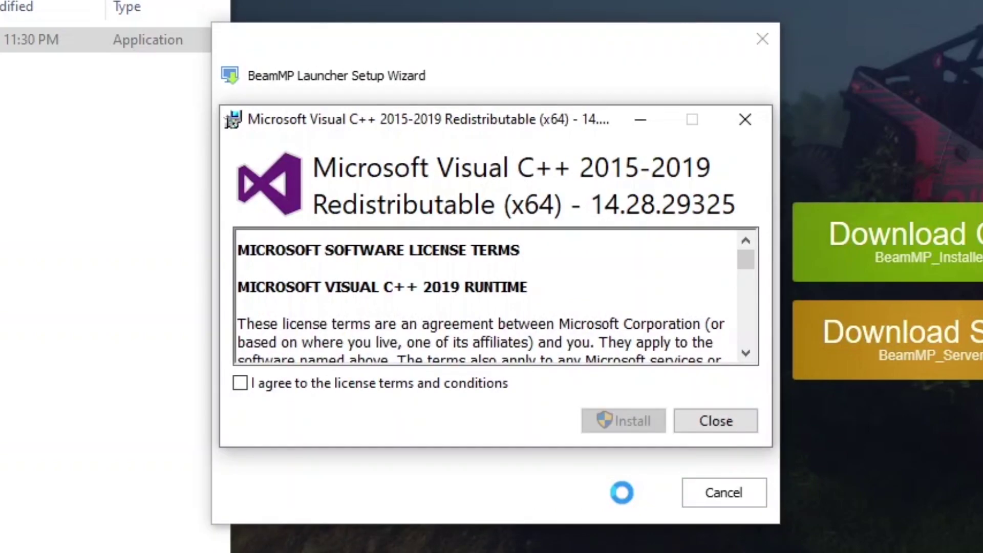
{"action": "left_click", "coordinate": [493, 383]}
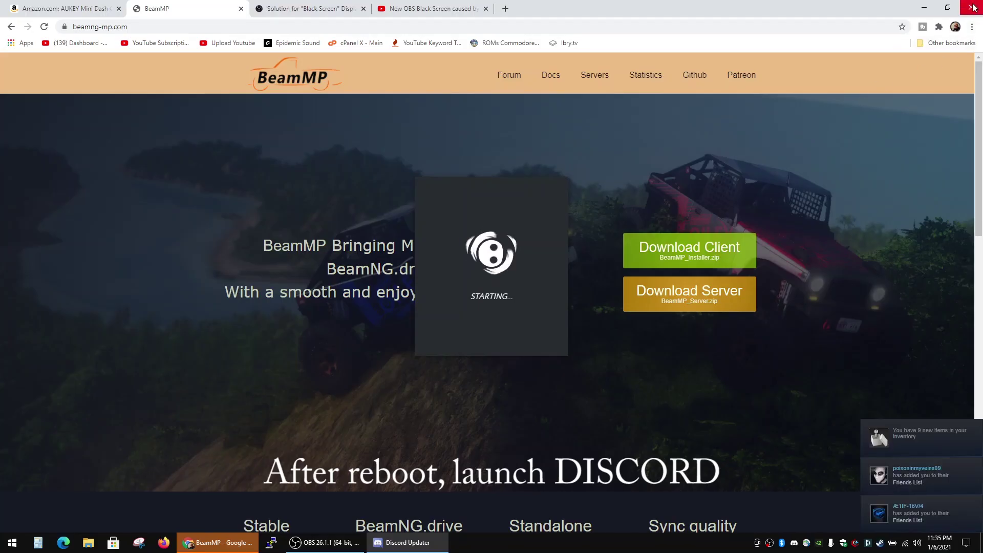
Clear the browser and Discord windows off the desktop and start BeamMP-Launcher from its desktop shortcut
{"action": "left_click", "coordinate": [972, 7]}
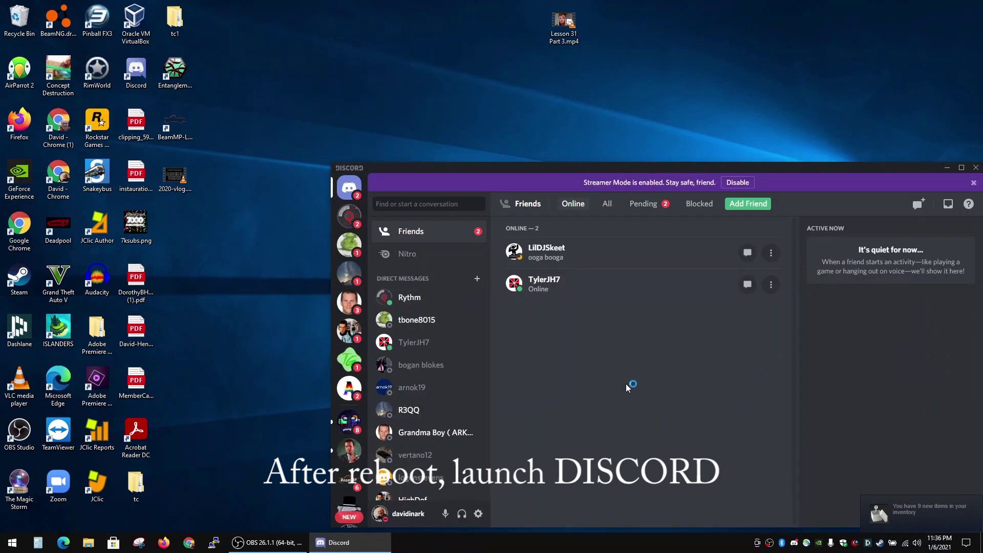
{"action": "left_click", "coordinate": [947, 167]}
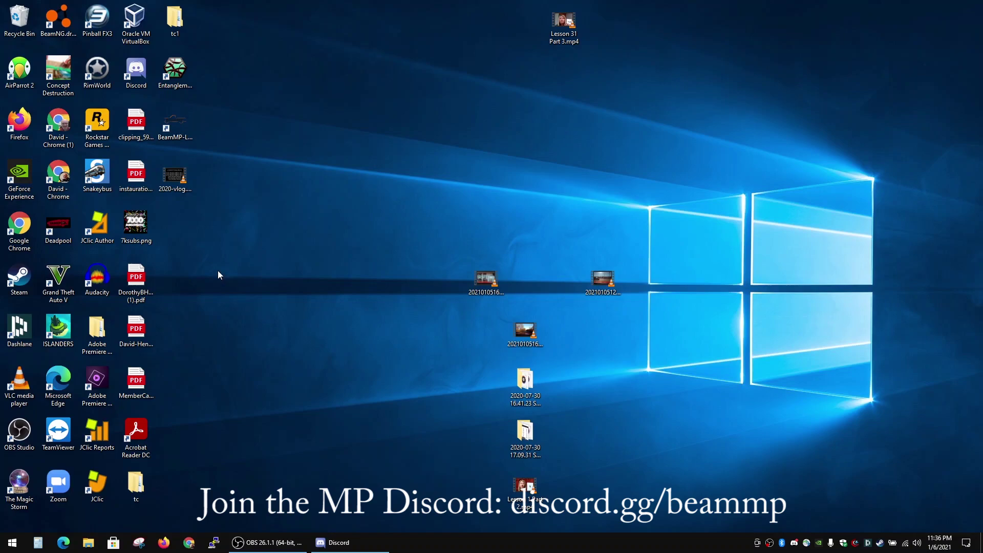
{"action": "left_click", "coordinate": [178, 134]}
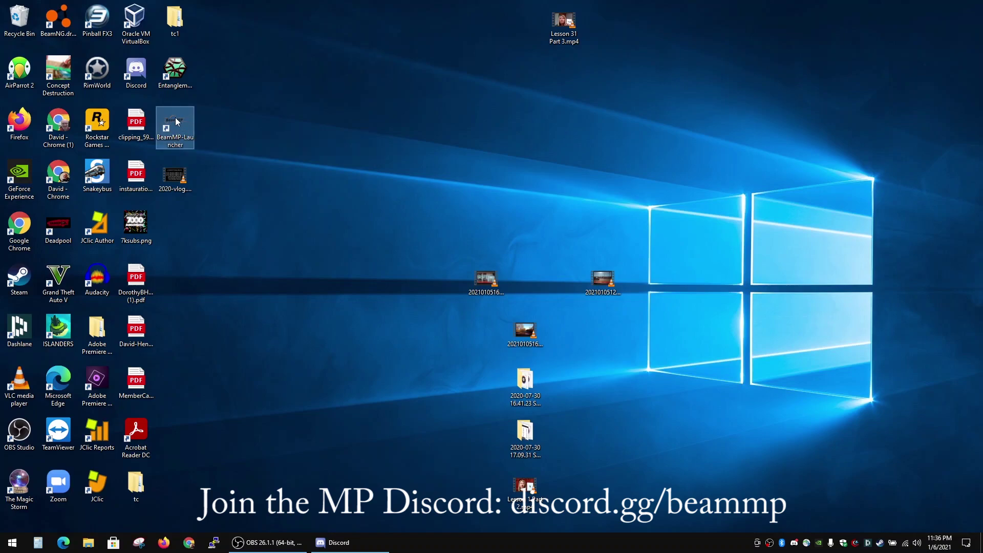
{"action": "double_click", "coordinate": [176, 119]}
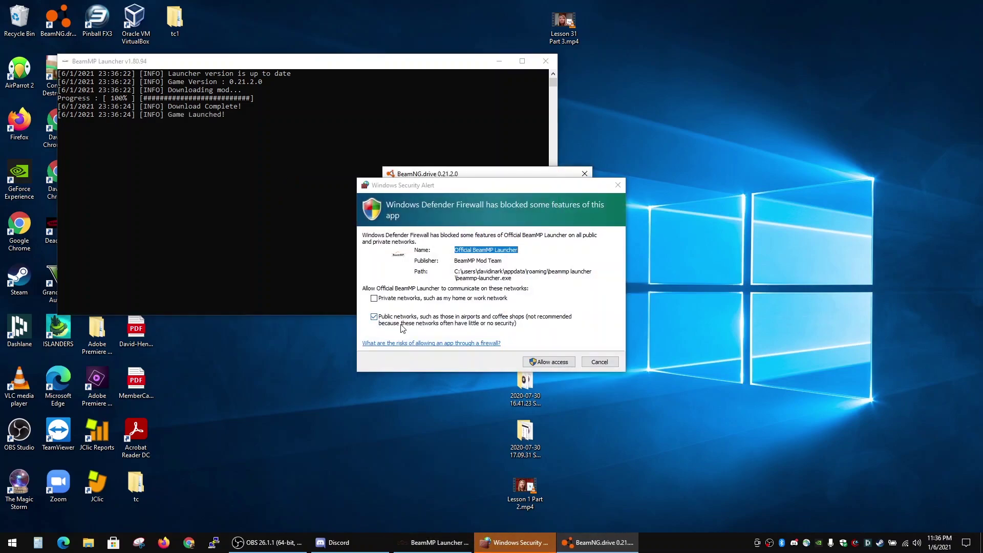
Allow the Official BeamMP Launcher through the firewall on private networks as well as public ones, and launch BeamNG.drive
{"action": "left_click", "coordinate": [374, 299]}
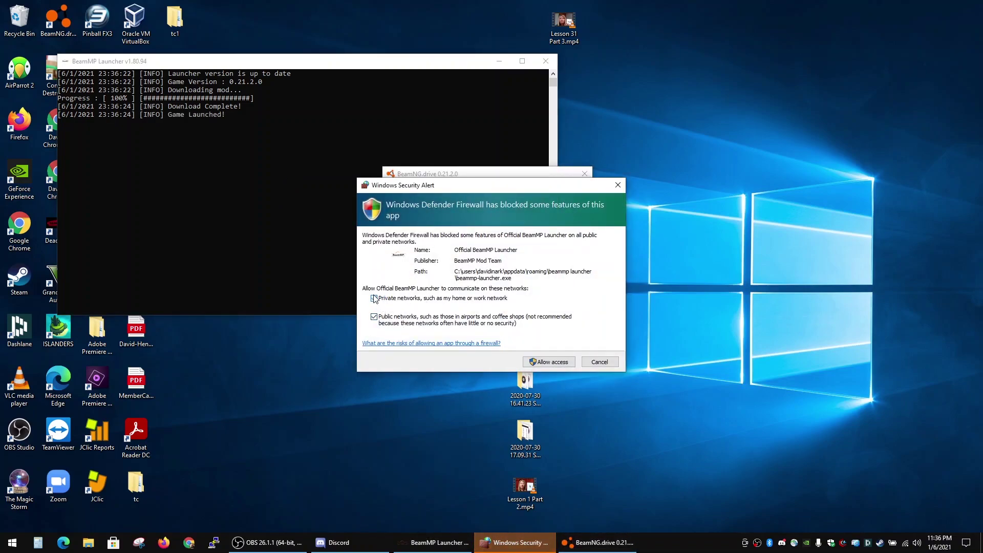
{"action": "left_click", "coordinate": [551, 362]}
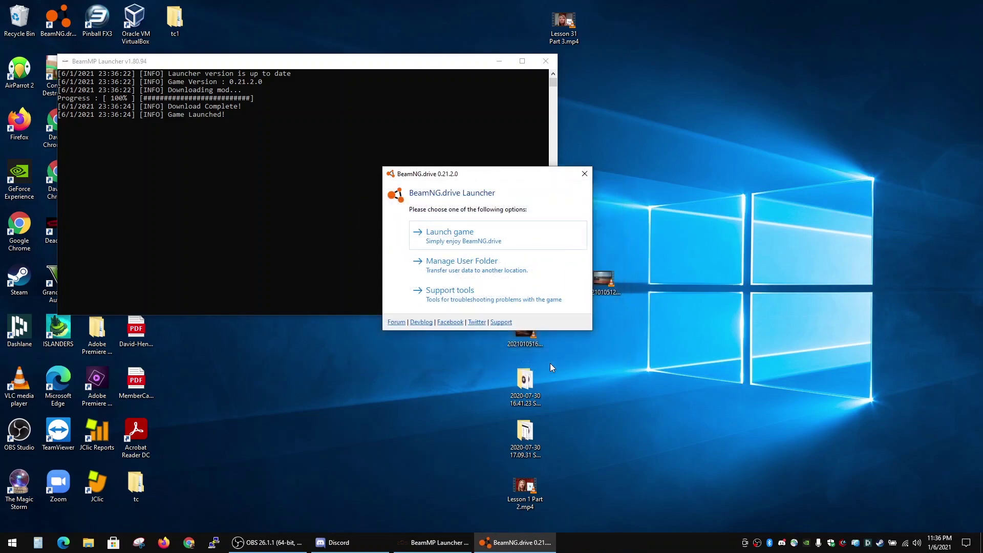
{"action": "left_click", "coordinate": [499, 238]}
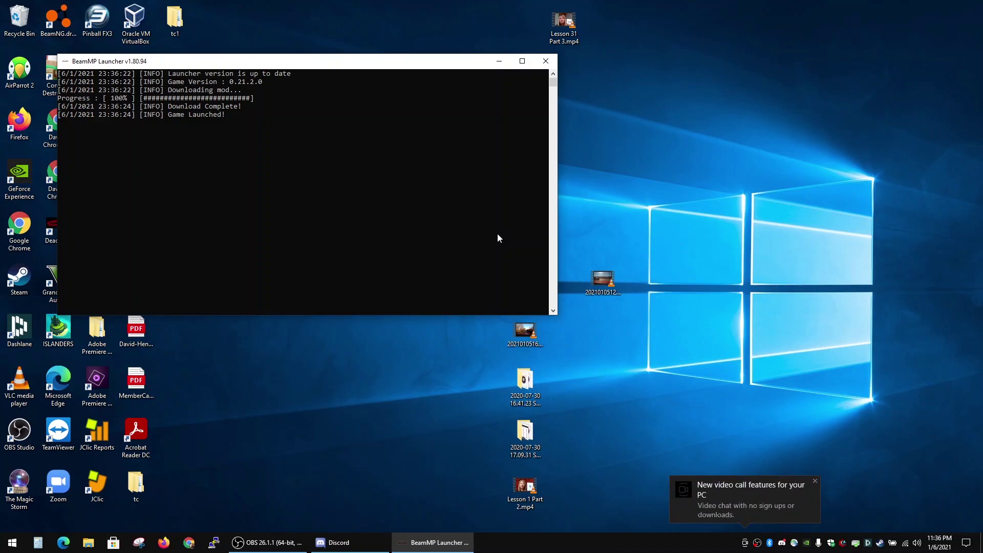
Dismiss the video call notification and hide Meet Now from the taskbar
{"action": "left_click", "coordinate": [815, 480]}
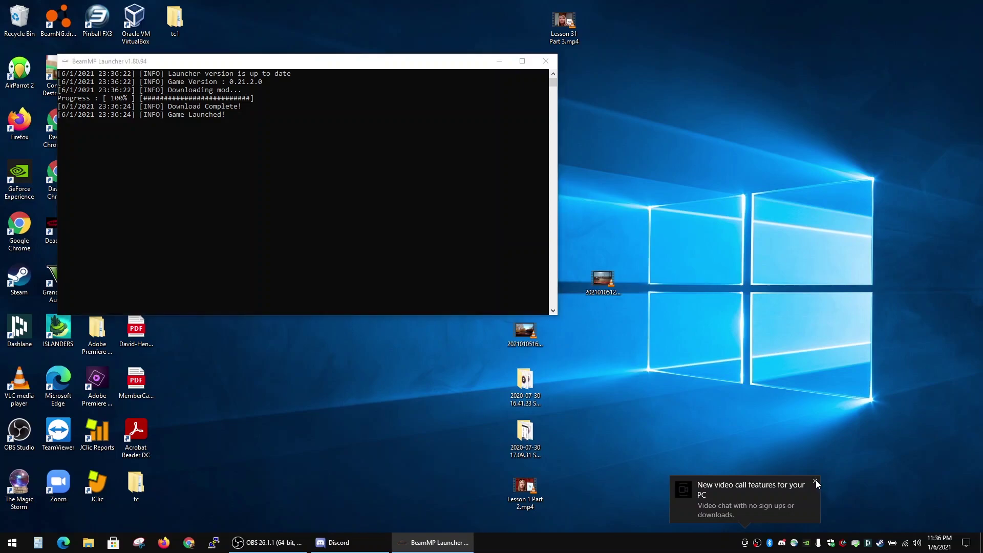
{"action": "right_click", "coordinate": [757, 541]}
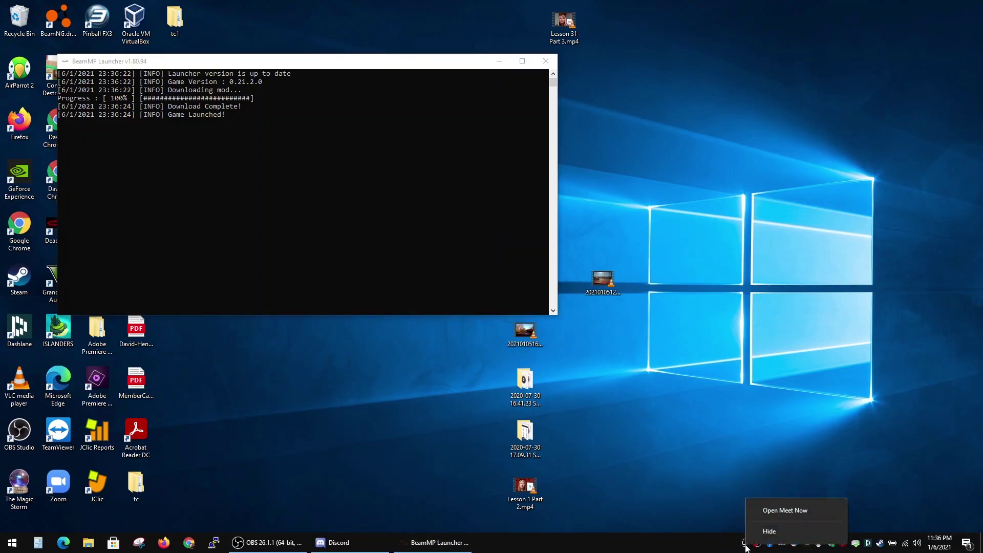
{"action": "left_click", "coordinate": [768, 531]}
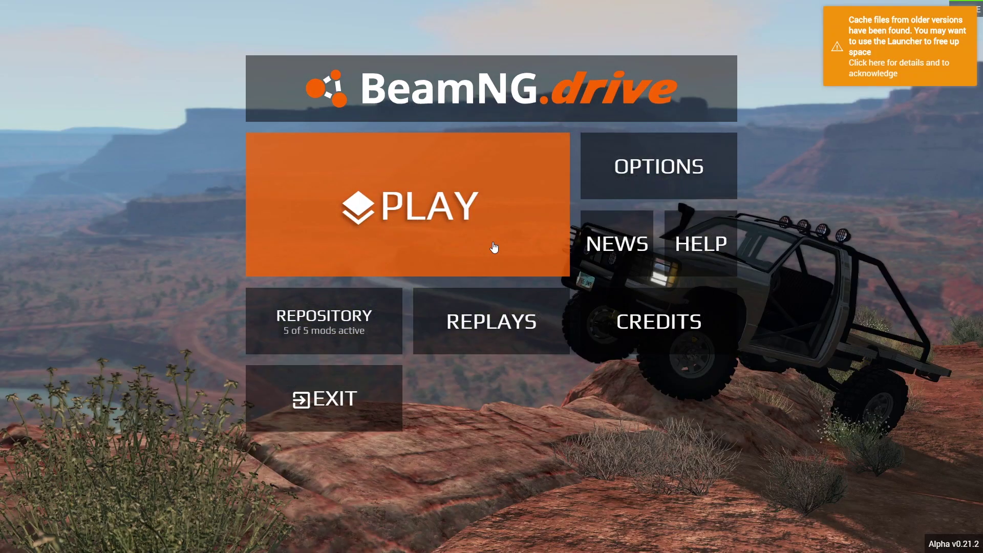
Enter the BeamMP multiplayer mode as a guest, filling in a username to play with
{"action": "left_click", "coordinate": [493, 247]}
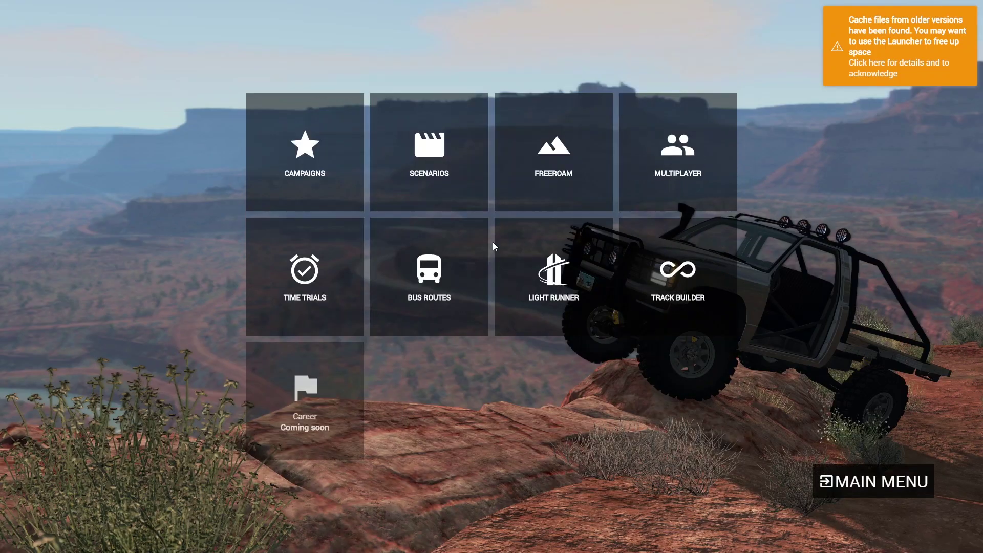
{"action": "left_click", "coordinate": [686, 134]}
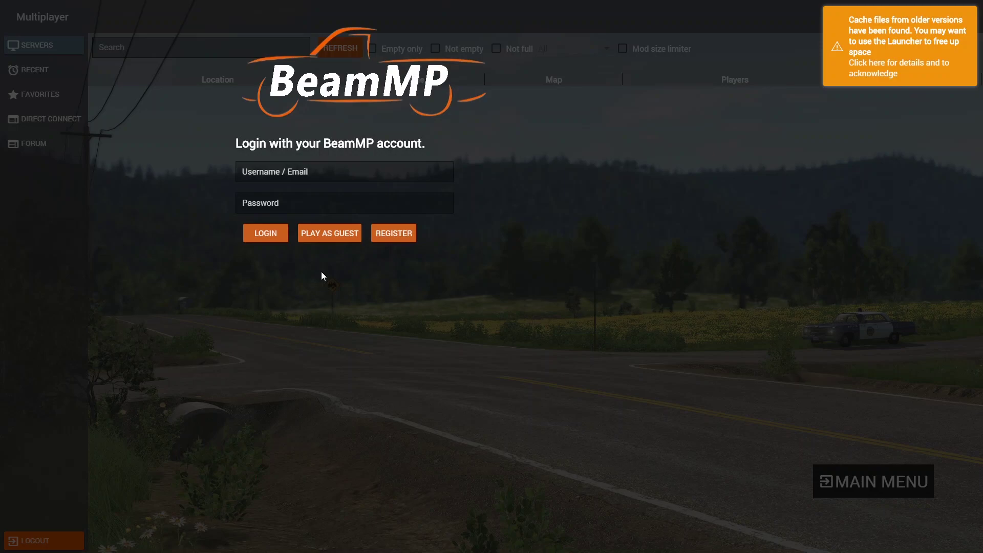
{"action": "left_click", "coordinate": [334, 235]}
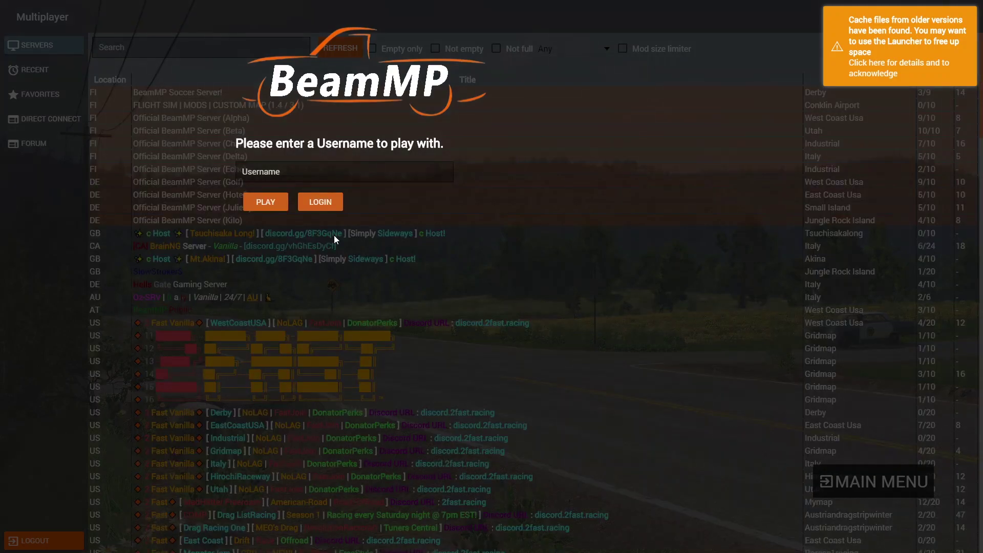
{"action": "left_click", "coordinate": [299, 177]}
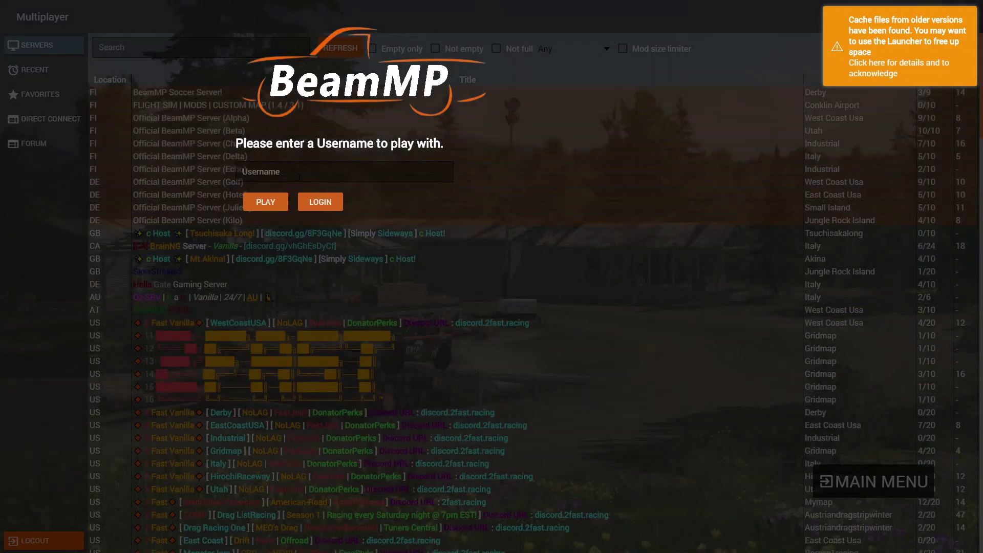
{"action": "type", "text": "davidi"}
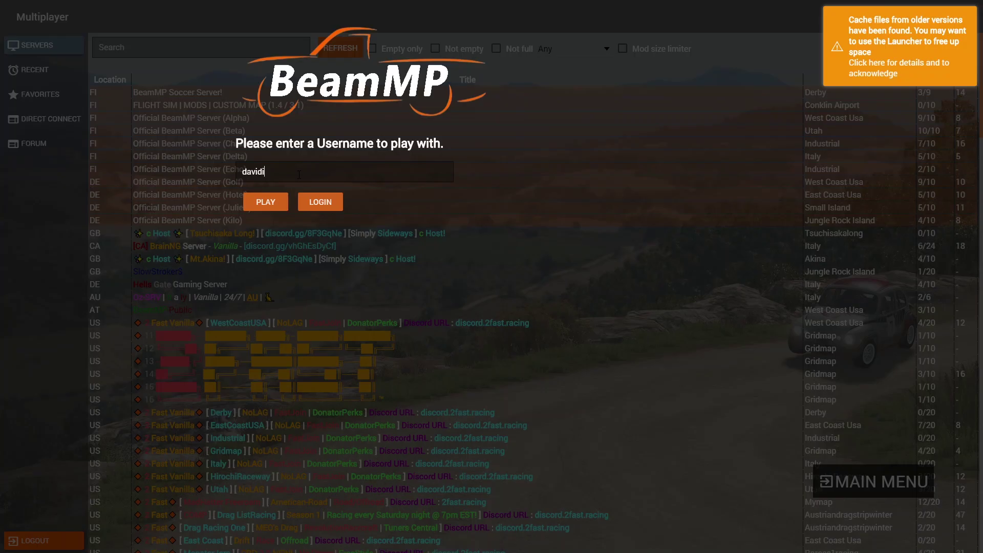
{"action": "left_click", "coordinate": [260, 200]}
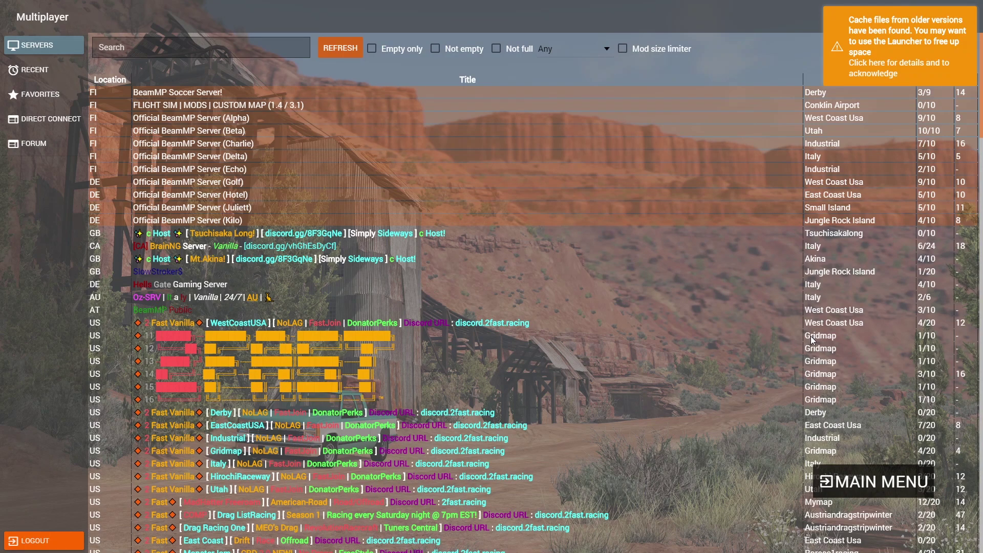
Join the Official BeamMP Server (Juliett) running the Small Island map
{"action": "left_click", "coordinate": [169, 207]}
{"action": "left_click", "coordinate": [121, 337]}
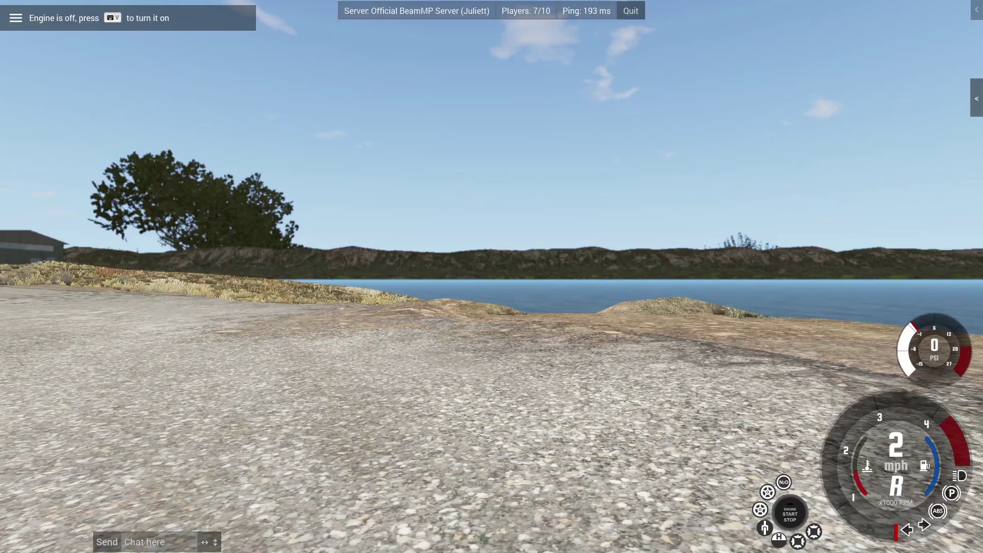
Spawn a new Hirochi Sunburst in the Police Interceptor (DCT) configuration
{"action": "key", "text": "Escape"}
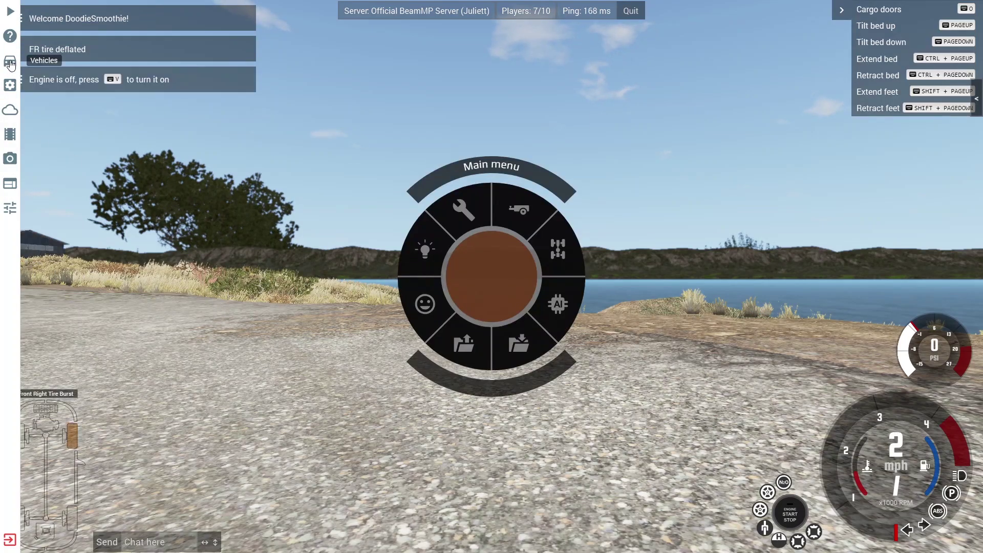
{"action": "left_click", "coordinate": [10, 62]}
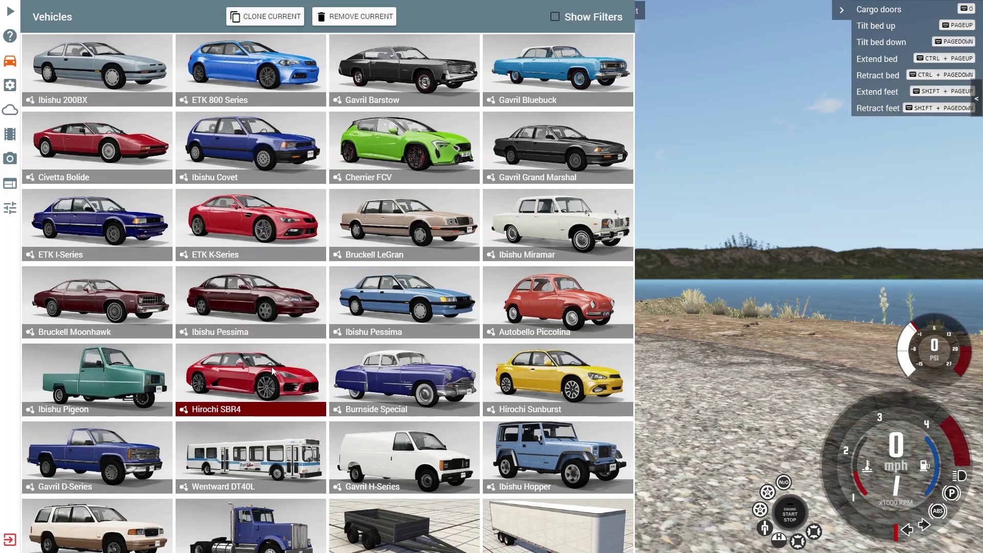
{"action": "left_click", "coordinate": [509, 376]}
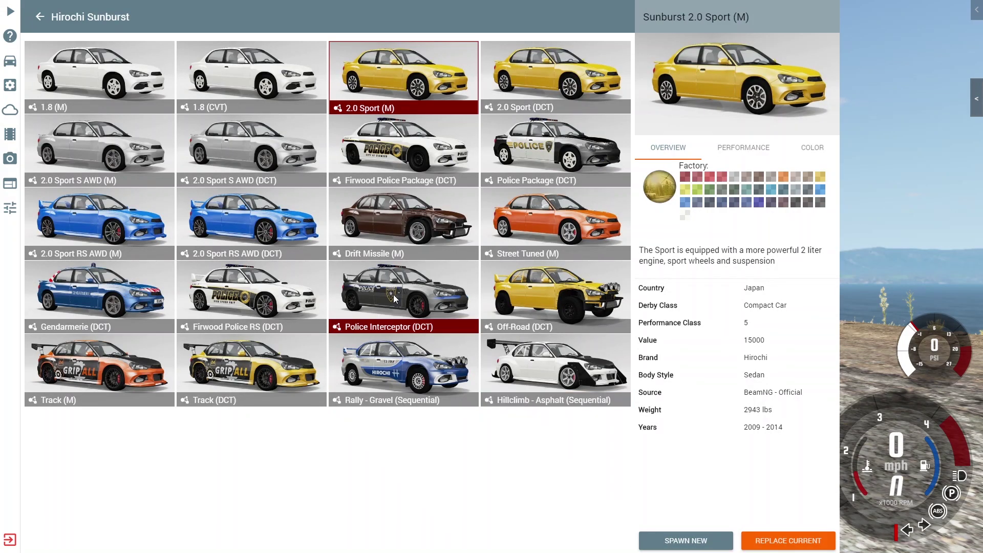
{"action": "left_click", "coordinate": [393, 293]}
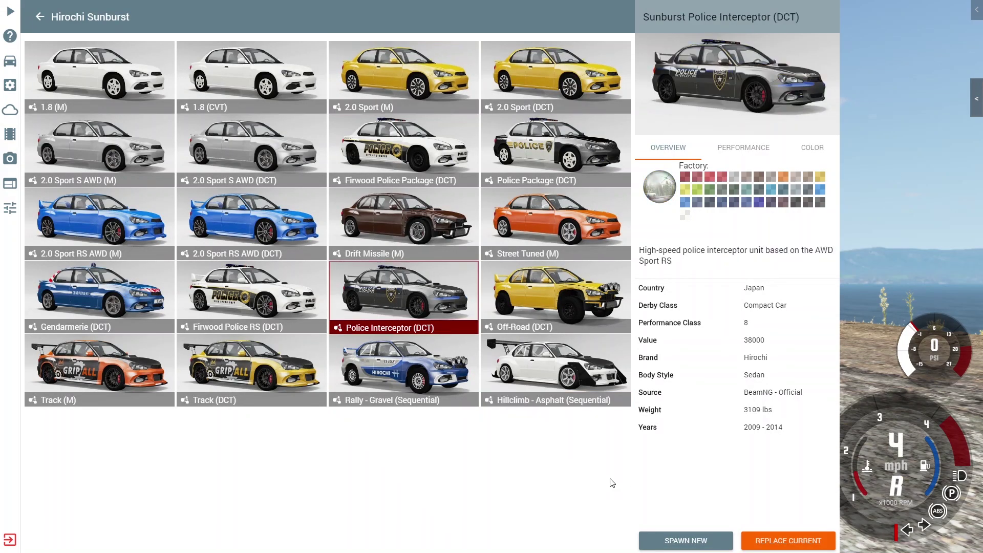
{"action": "left_click", "coordinate": [689, 541]}
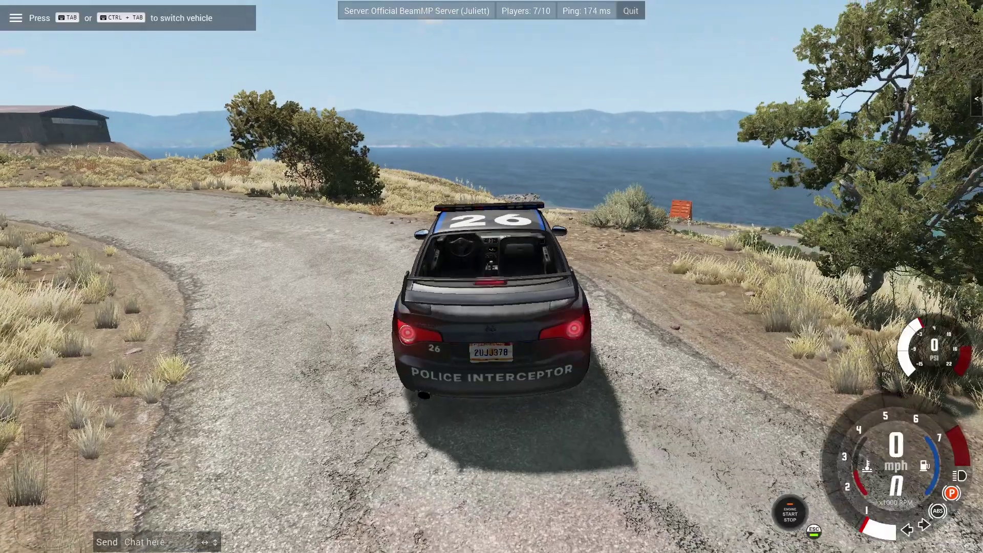
Drive the police car off along the paved road and around the left-hand bend towards the other players
{"action": "key", "text": "Up"}
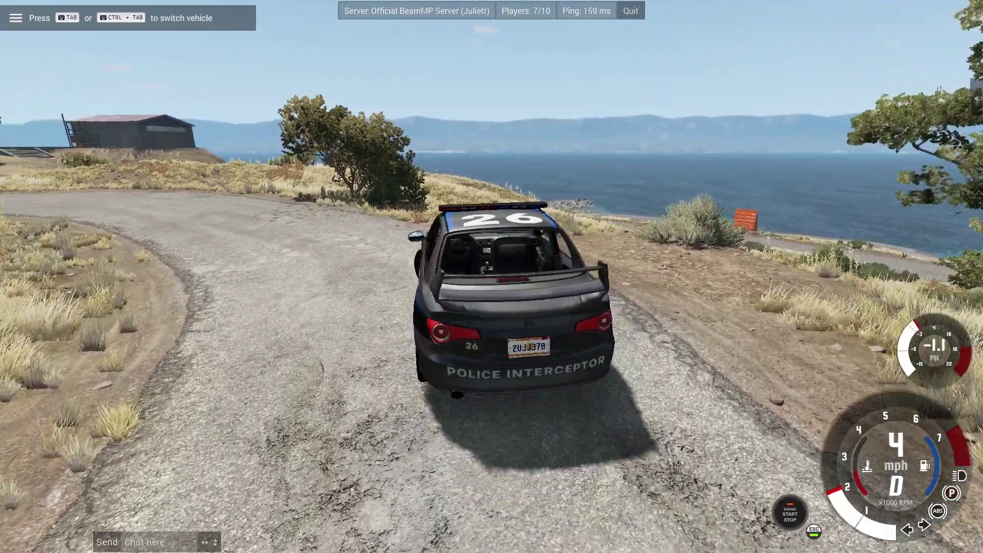
{"action": "key", "text": "Left"}
{"action": "key", "text": "Up"}
{"action": "key", "text": "Left"}
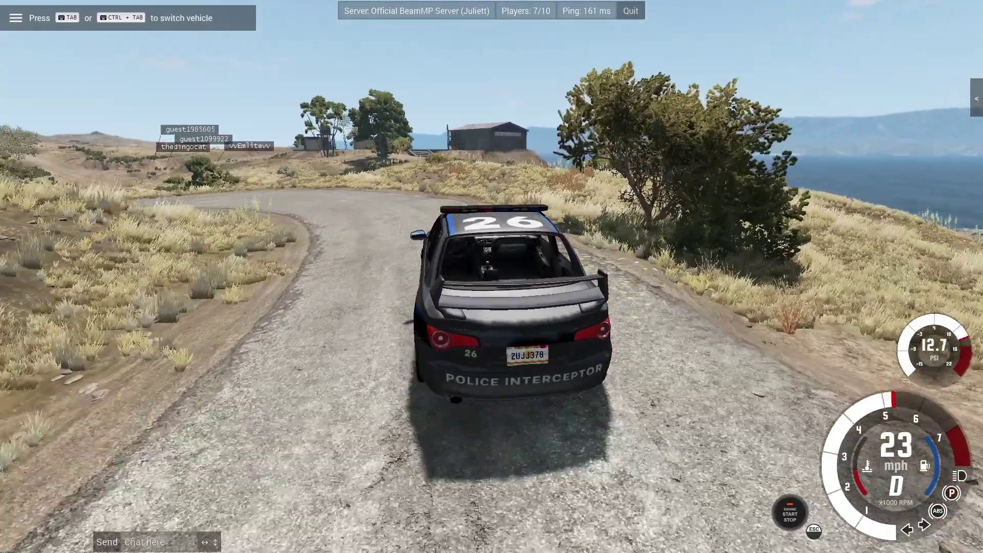
{"action": "key", "text": "Up"}
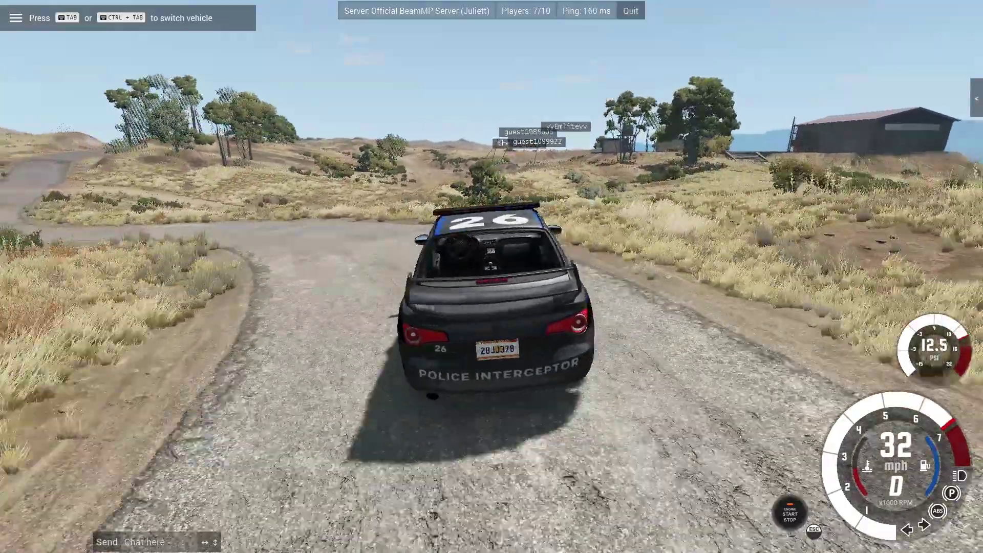
Turn on the police light bar and drive along the coastal road after another player's car
{"action": "key", "text": "Up"}
{"action": "key", "text": "Insert"}
{"action": "key", "text": "Down"}
{"action": "key", "text": "Up"}
{"action": "key", "text": "Up"}
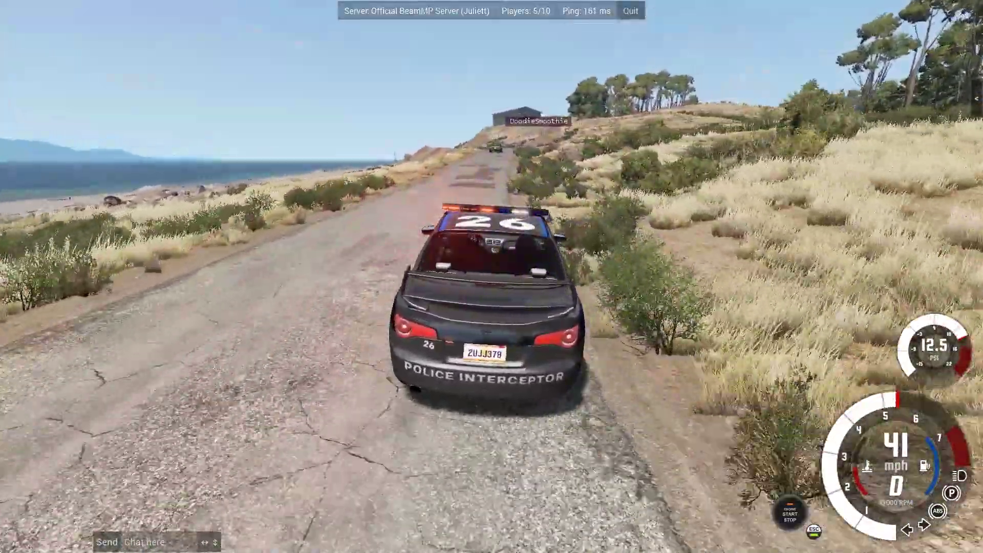
Chase the other player's green car along the coastal road, over the hill and past the orange-tiled roof
{"action": "key", "text": "Up"}
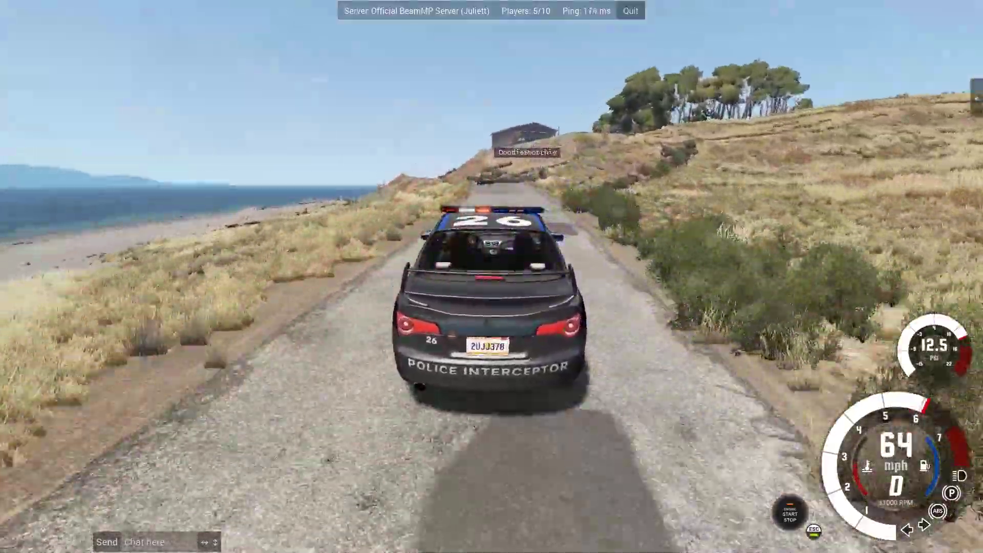
{"action": "key", "text": "Up"}
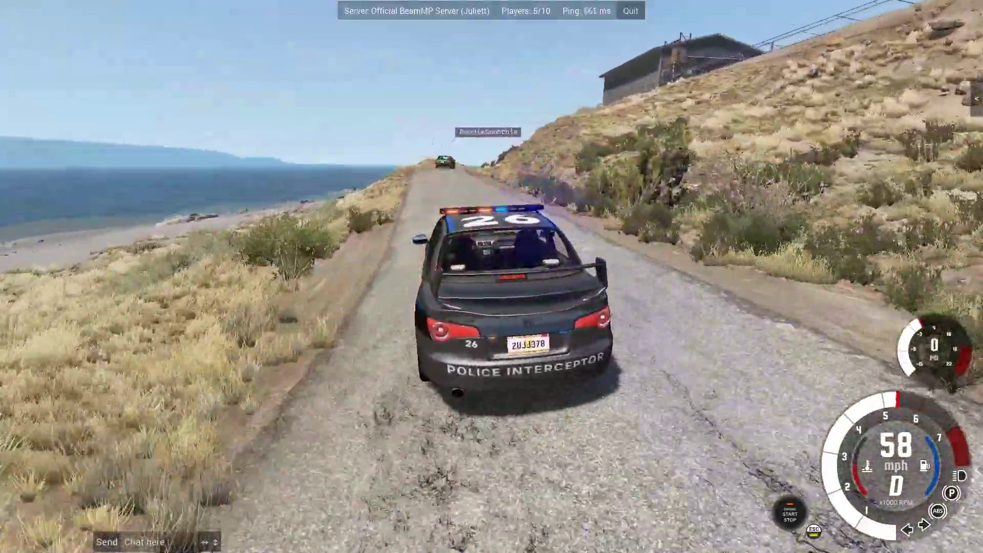
{"action": "key", "text": "Left"}
{"action": "key", "text": "Up"}
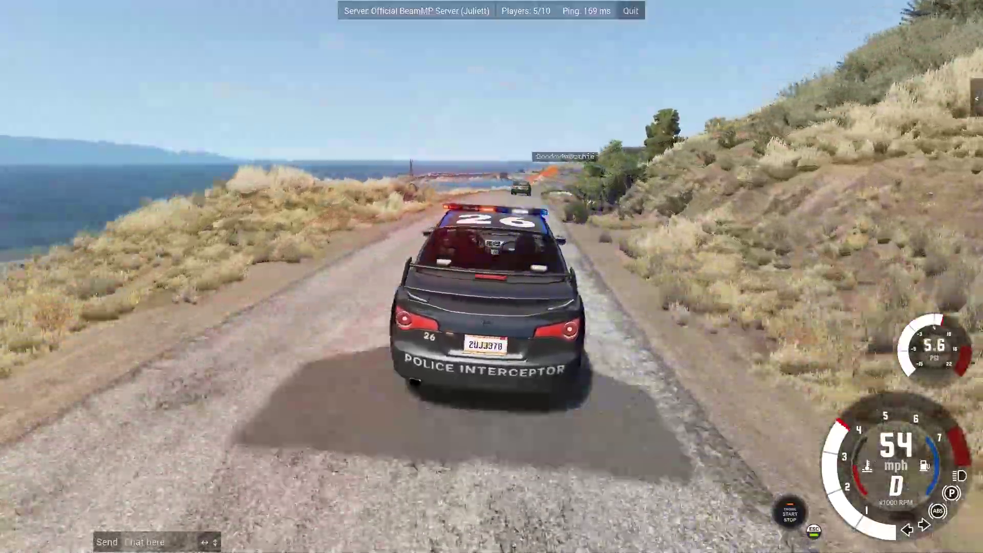
{"action": "key", "text": "Up"}
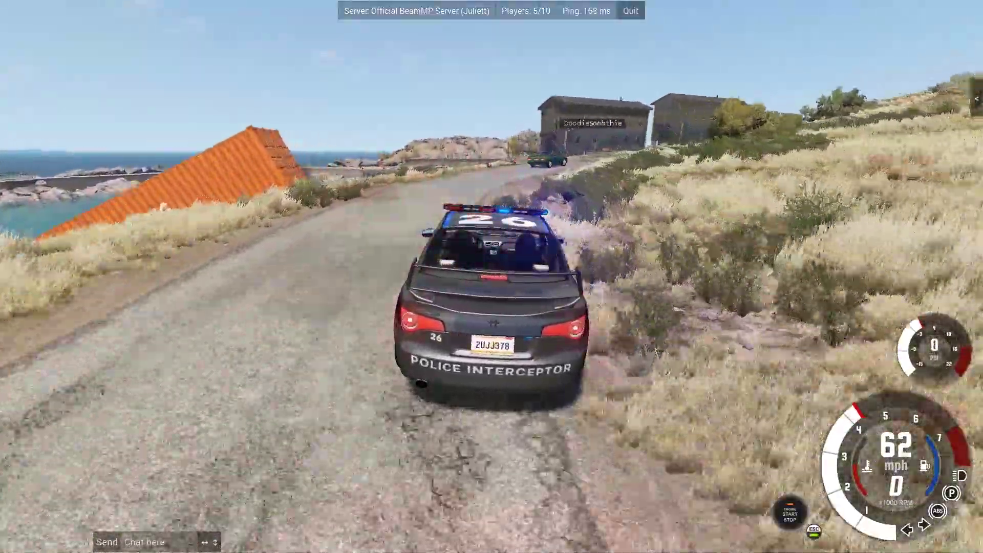
Brake through the bend beside the wooden buildings and steer the police car back onto the paved road
{"action": "key", "text": "Left"}
{"action": "key", "text": "Down"}
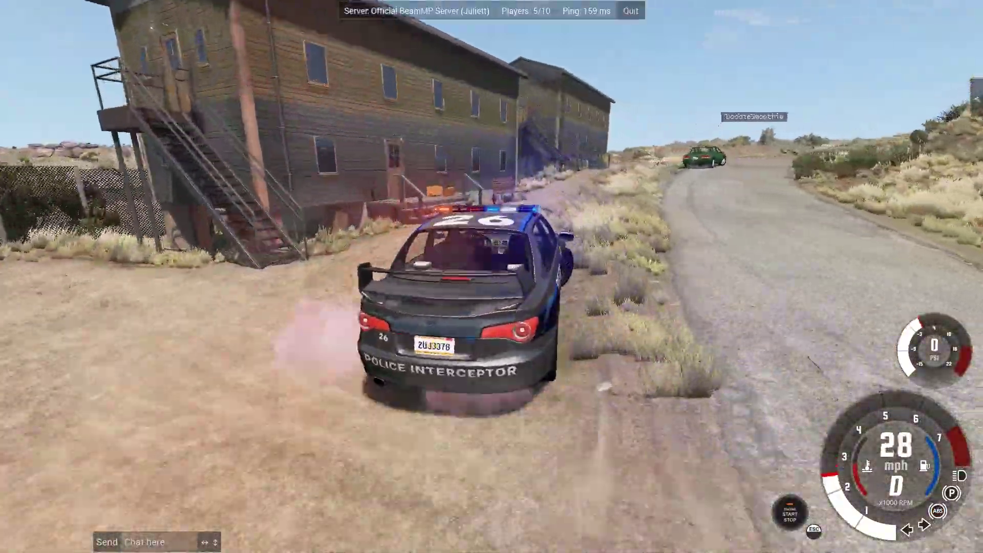
{"action": "key", "text": "Right"}
{"action": "key", "text": "Down"}
{"action": "key", "text": "Up"}
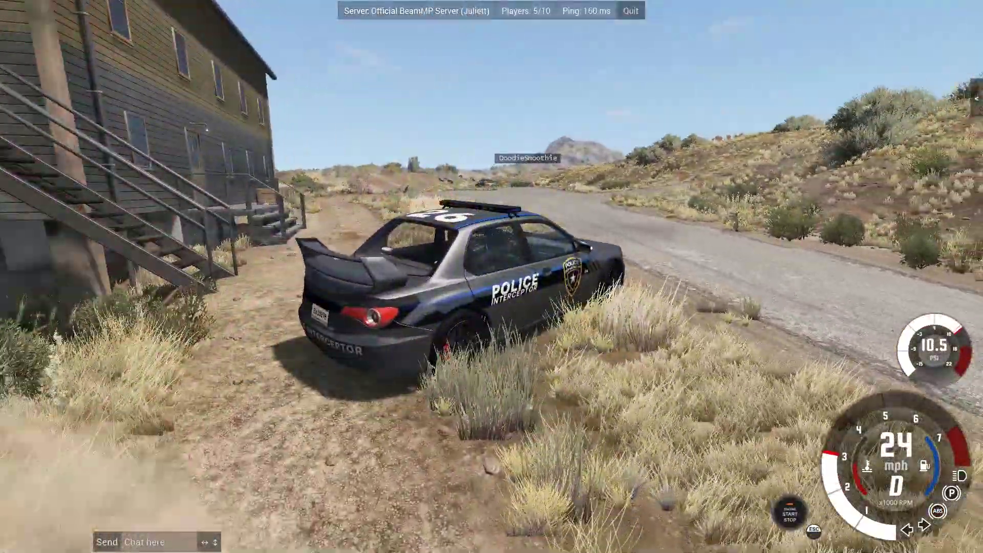
{"action": "key", "text": "Right"}
{"action": "key", "text": "Left"}
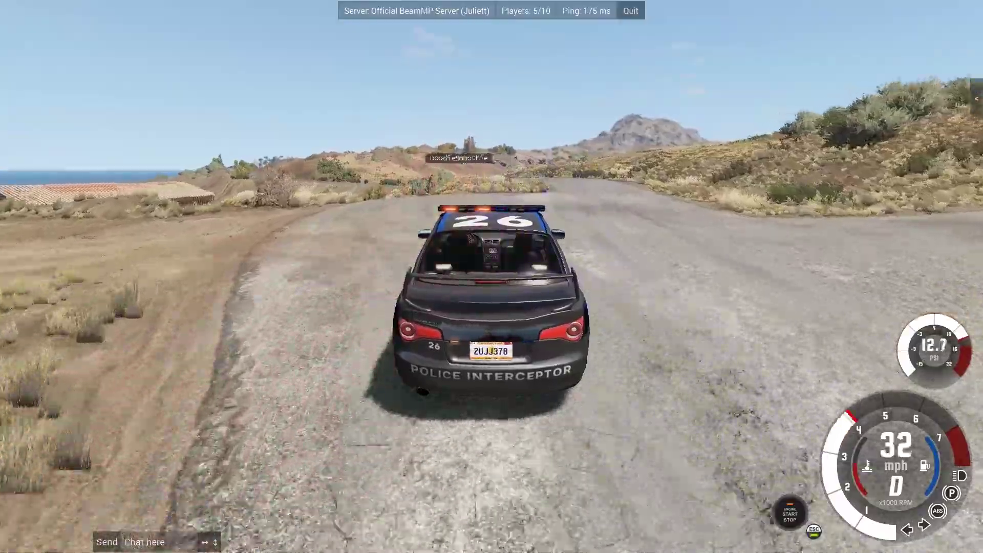
Follow the green car onto the uphill coastal road and across the railed bridge
{"action": "key", "text": "Left"}
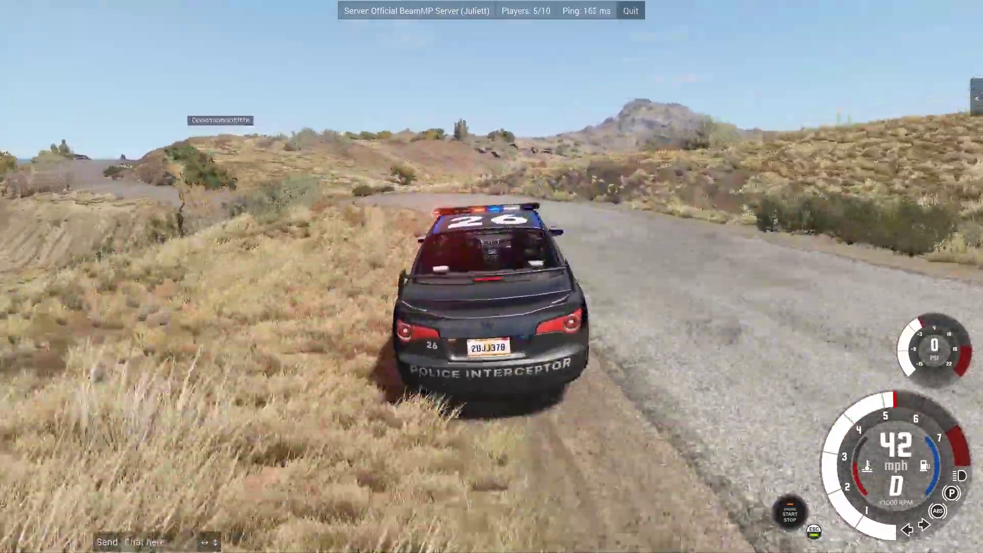
{"action": "key", "text": "Up"}
{"action": "key", "text": "Up"}
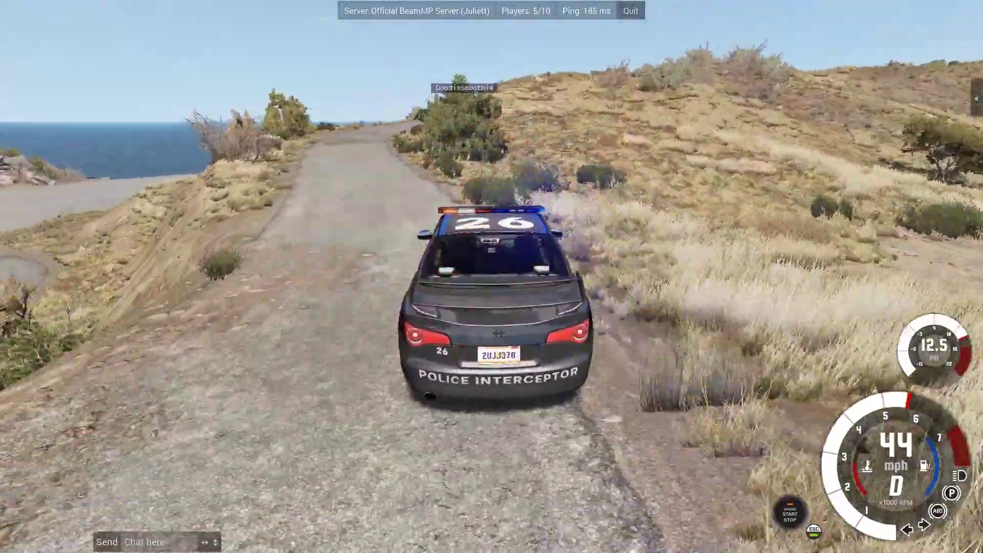
{"action": "key", "text": "Right"}
{"action": "key", "text": "Left"}
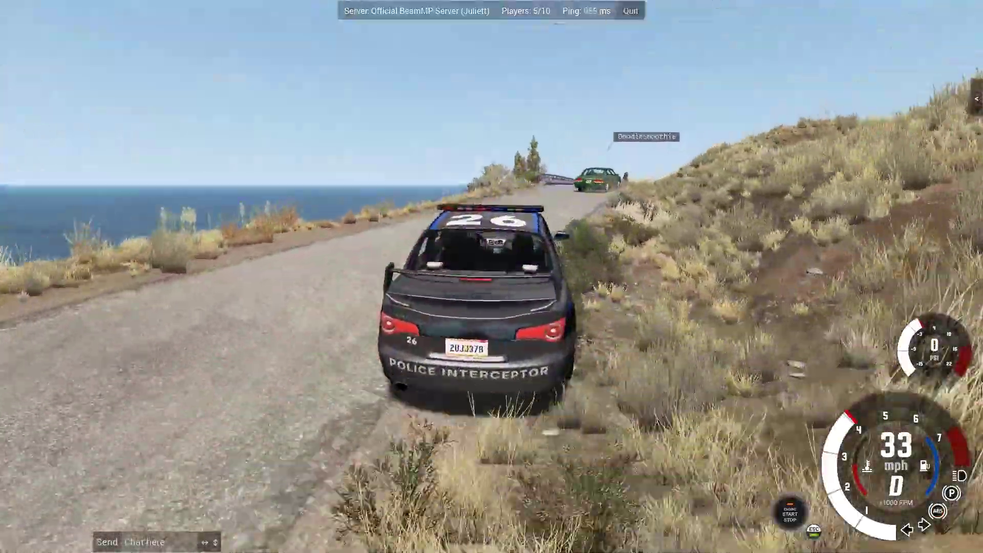
{"action": "key", "text": "Up"}
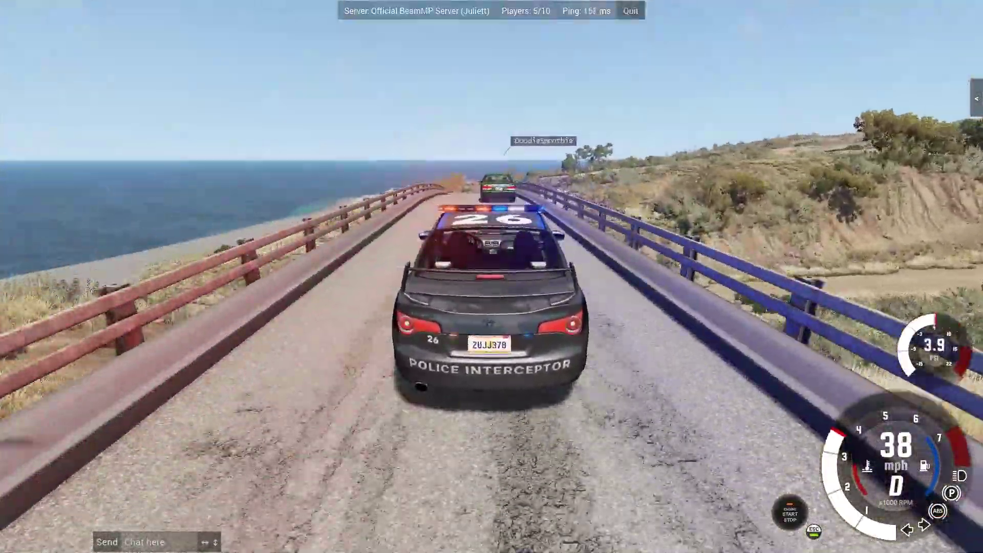
{"action": "key", "text": "Up"}
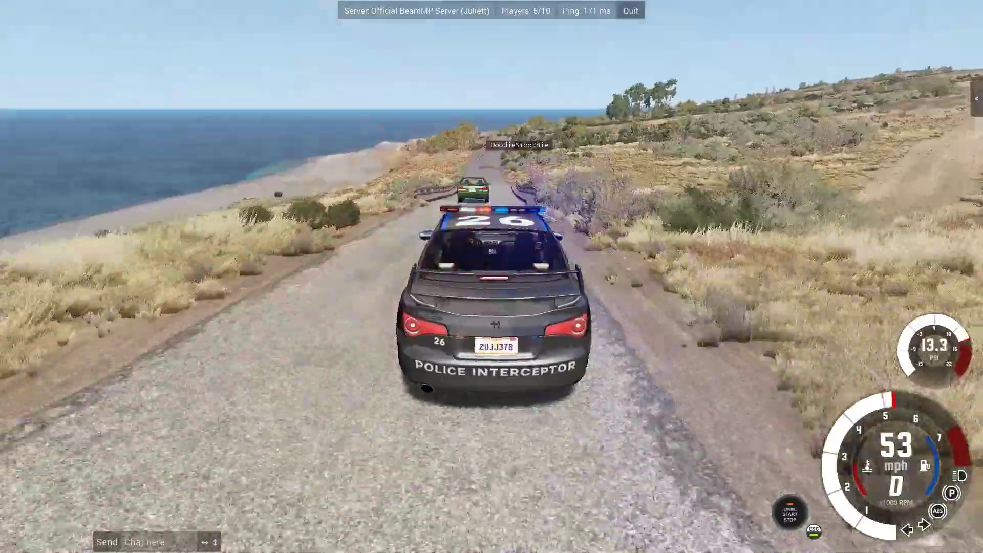
Close in on the green car along the narrow seaside road, braking and steering to stay behind it through the bends
{"action": "key", "text": "Up"}
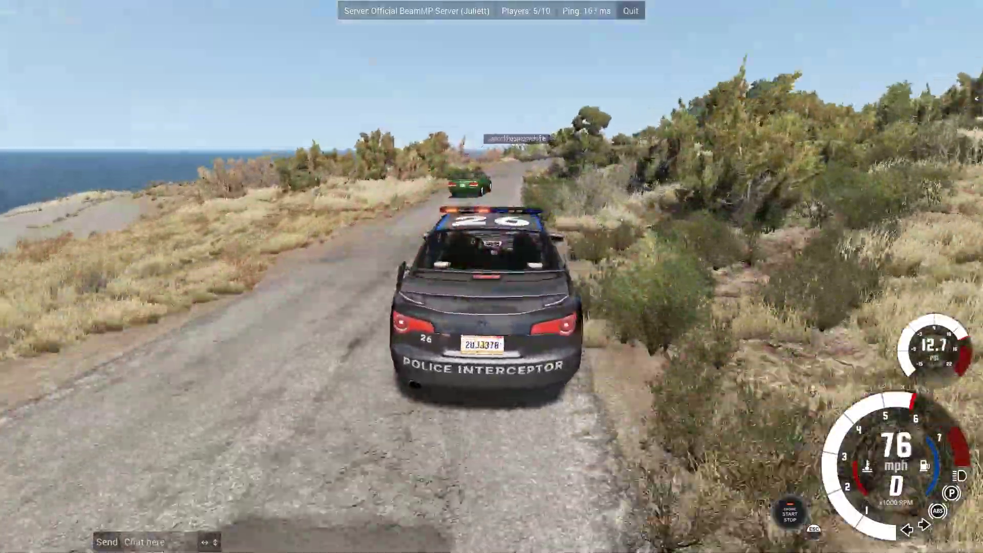
{"action": "key", "text": "Left"}
{"action": "key", "text": "Down"}
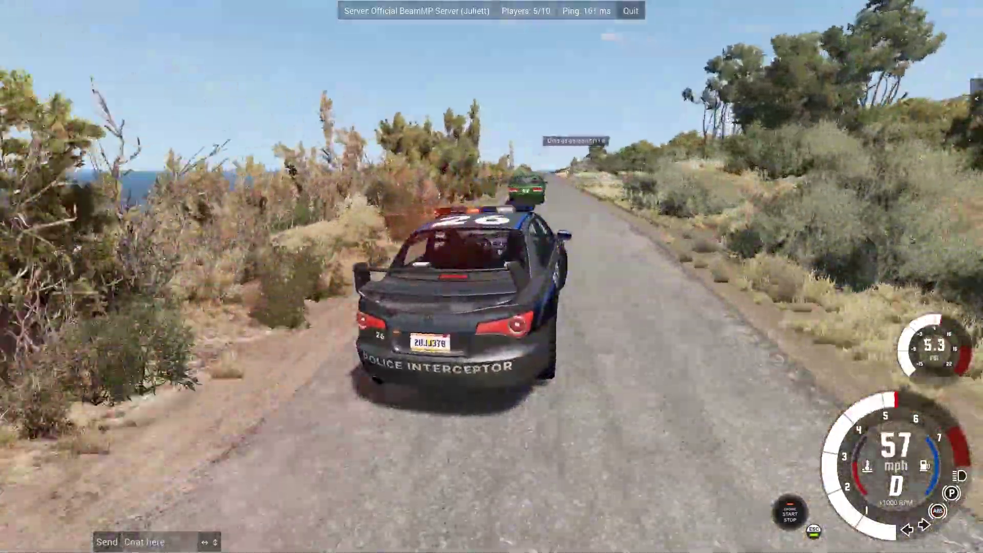
{"action": "key", "text": "Up"}
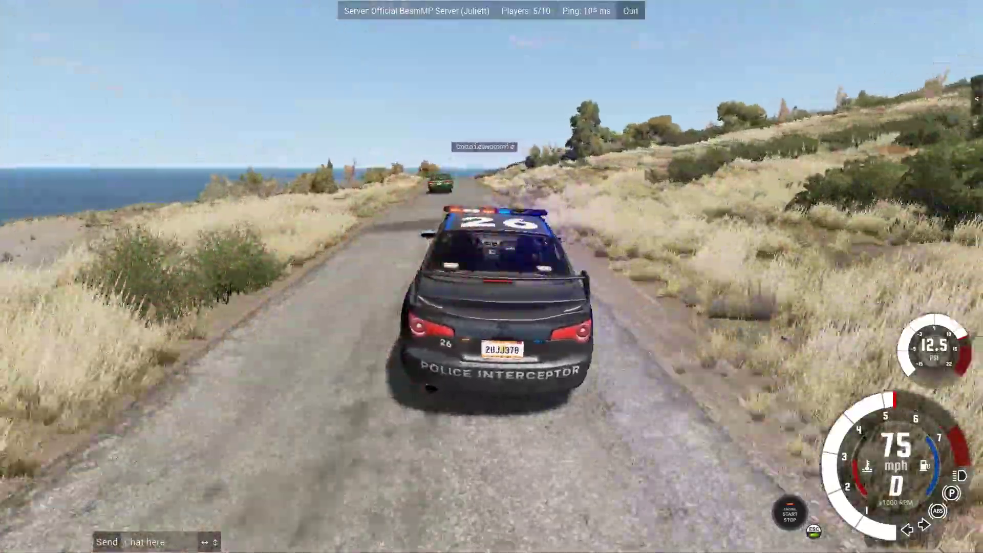
{"action": "key", "text": "Up"}
{"action": "key", "text": "Down"}
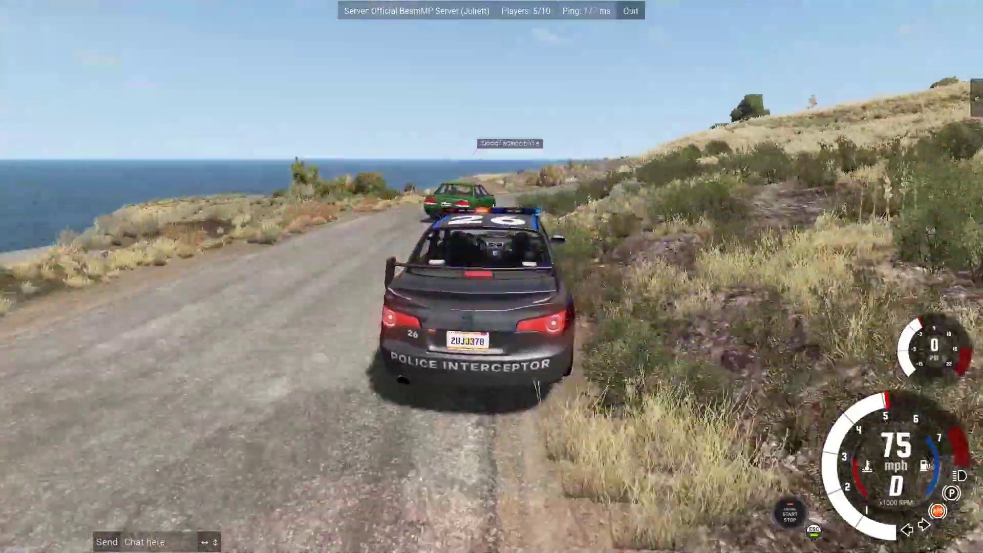
{"action": "key", "text": "Up"}
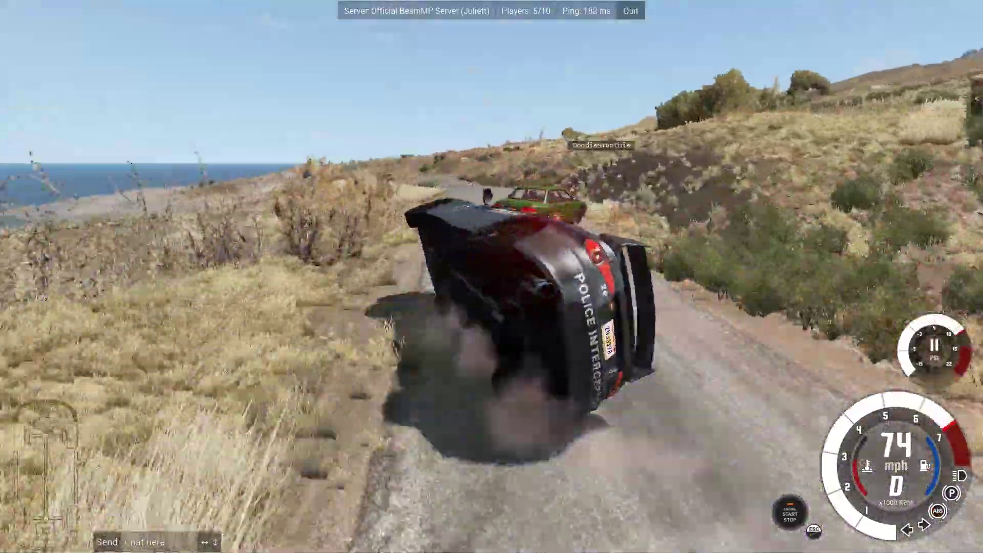